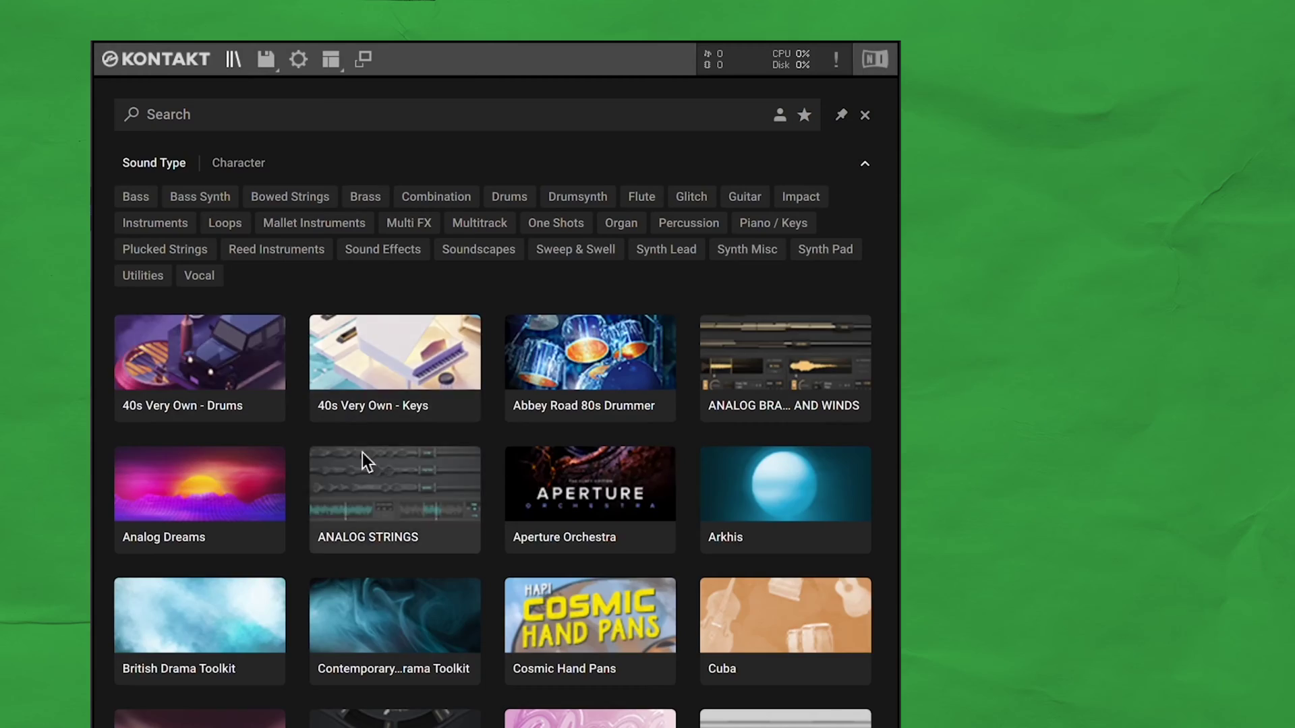
# Scroll down through the grid of installed Kontakt instrument libraries
pyautogui.scroll(-10, 406, 471)
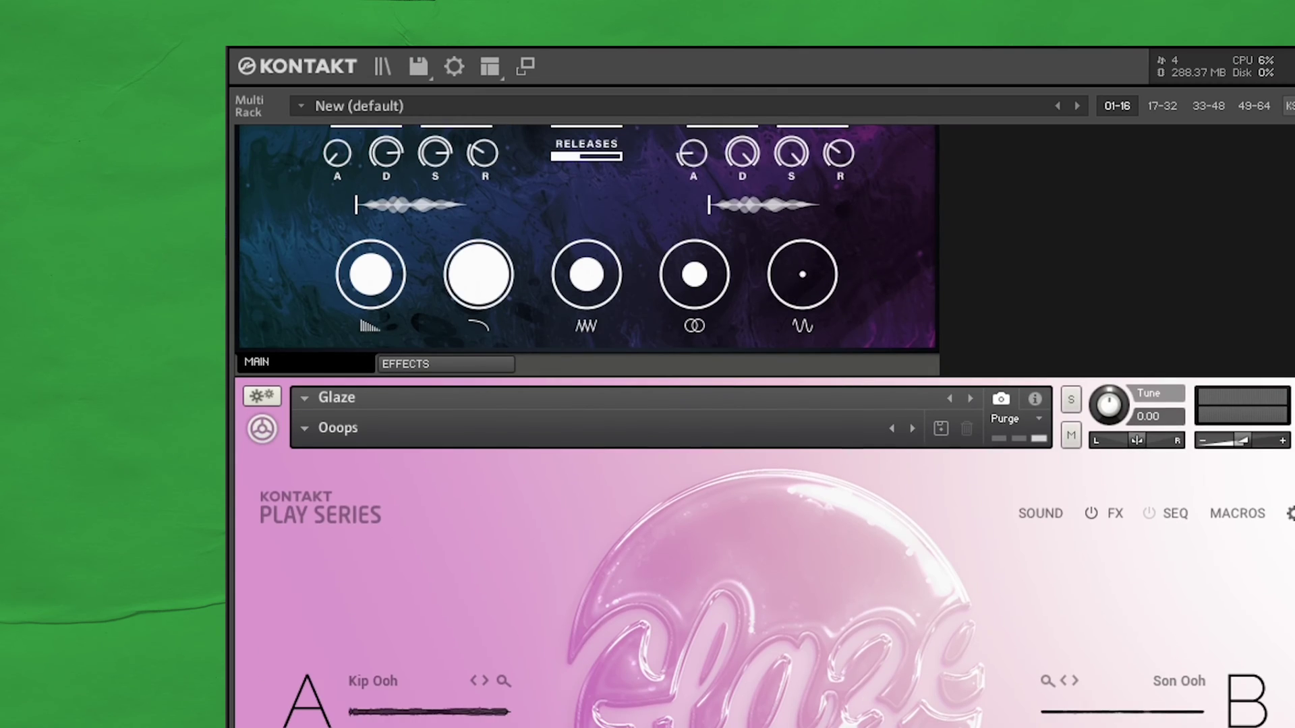
pyautogui.scroll(-10, 762, 425)
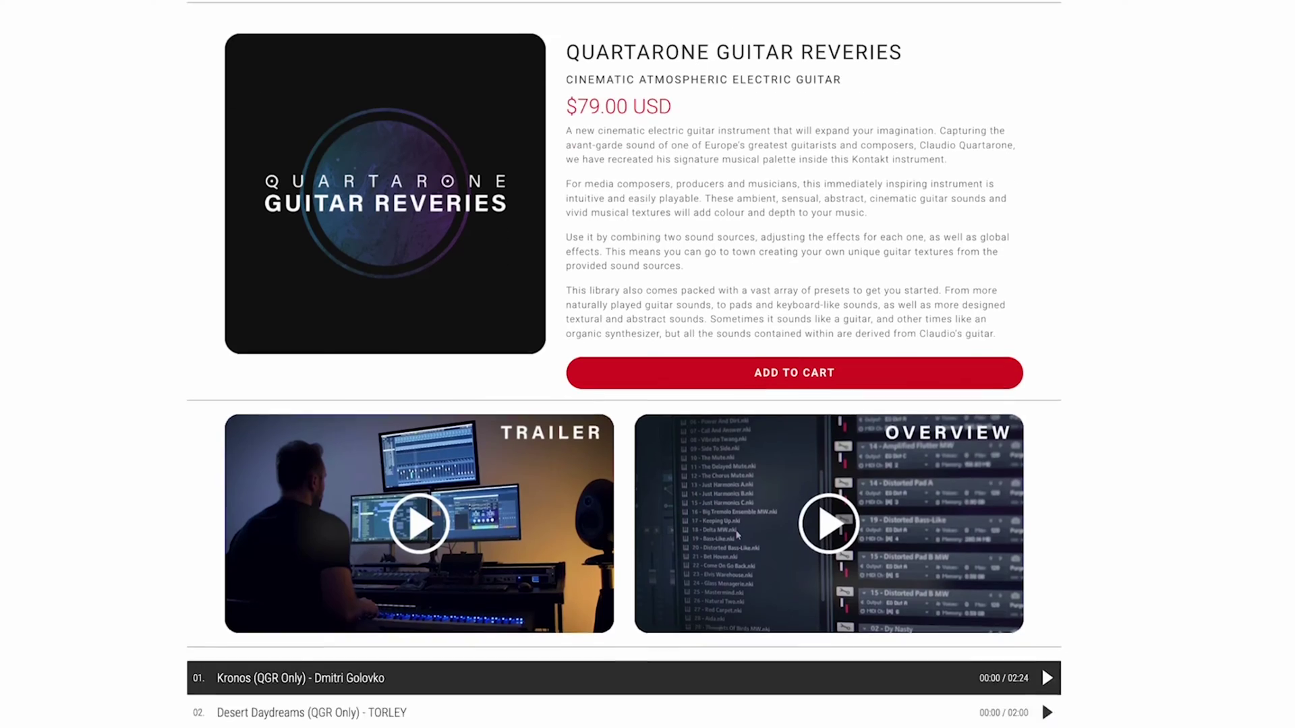
# Scroll down through the library product pages toward Soundiron's Cosmic Hand Pans
pyautogui.scroll(-10, 623, 364)
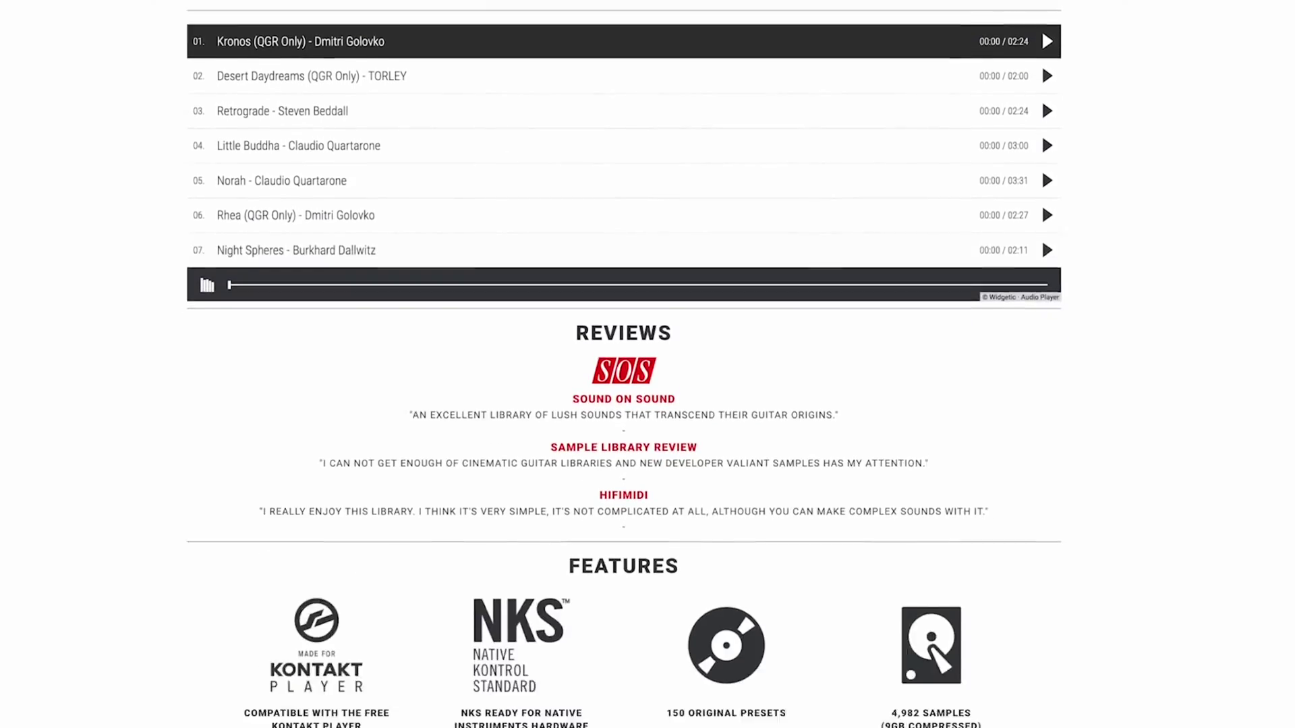
pyautogui.scroll(-3, 1041, 204)
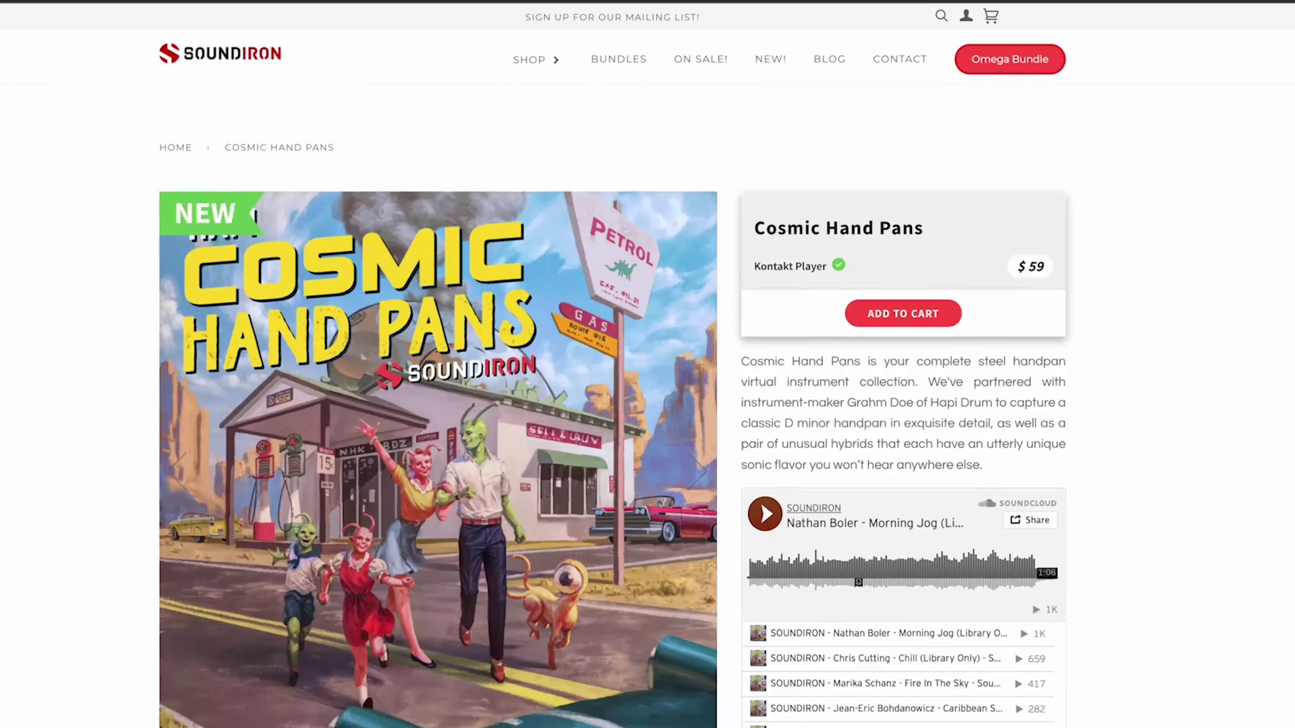
pyautogui.scroll(-8, 612, 404)
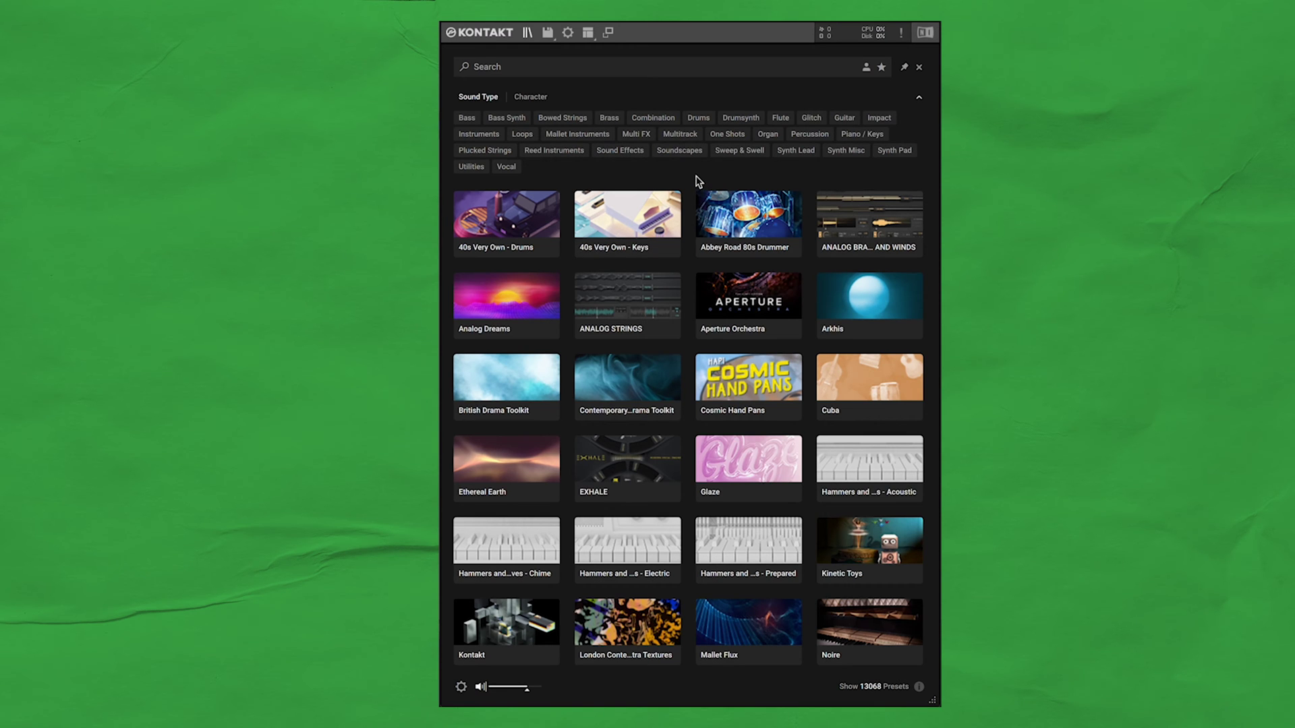
# Open the Kontakt factory library's preset list and load the Jazz Guitar preset into the rack
pyautogui.scroll(-10, 693, 234)
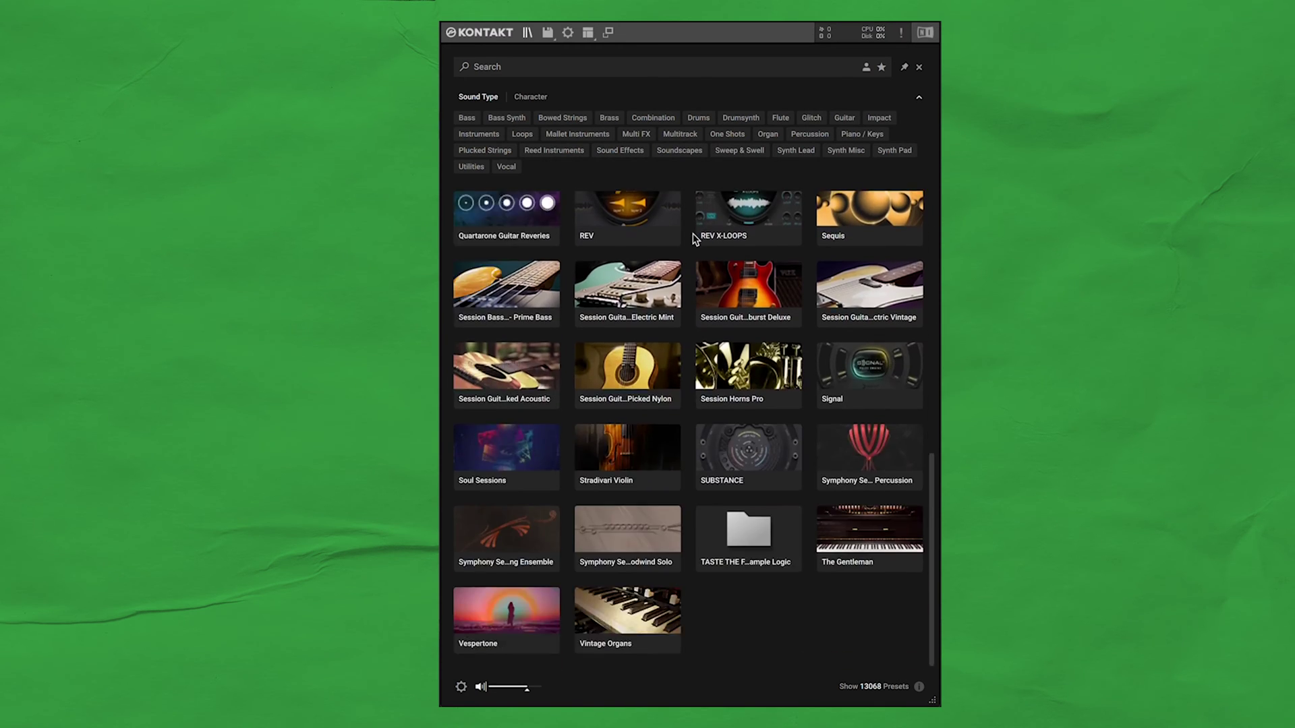
pyautogui.scroll(5, 924, 548)
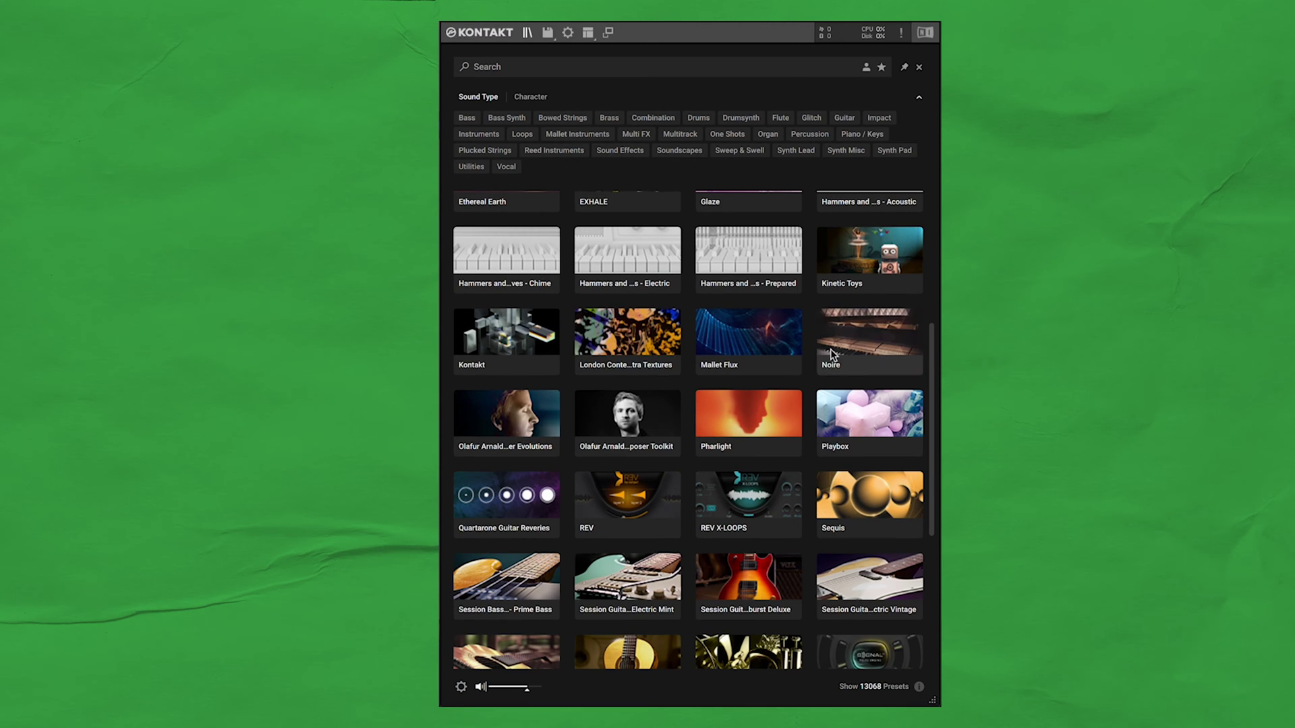
pyautogui.click(506, 325)
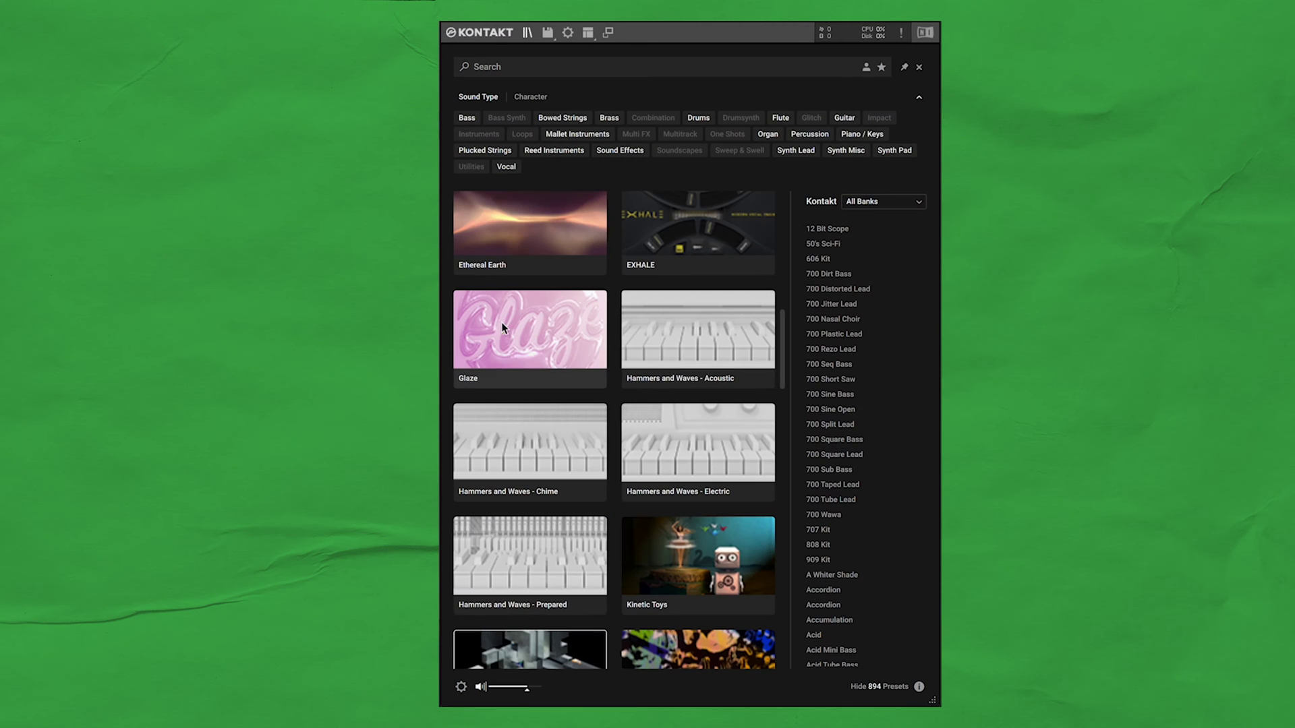
pyautogui.click(870, 541)
pyautogui.scroll(-7, 872, 538)
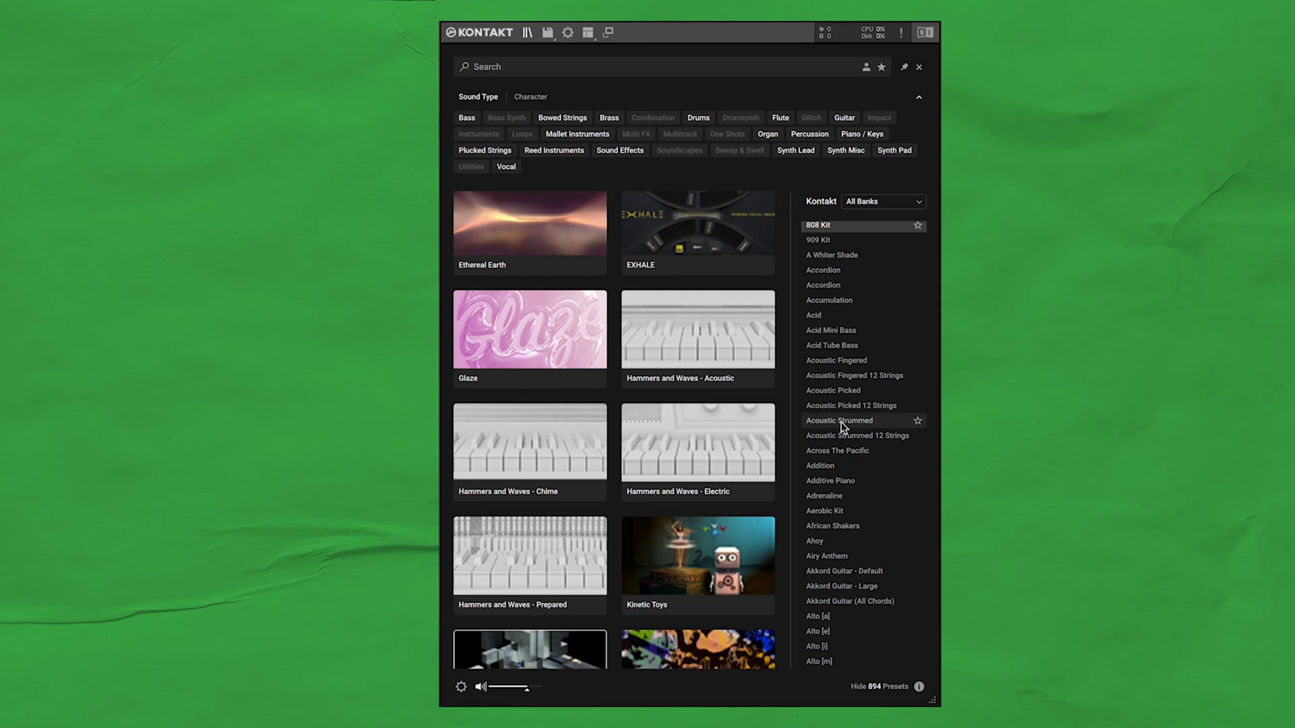
pyautogui.scroll(-20, 827, 405)
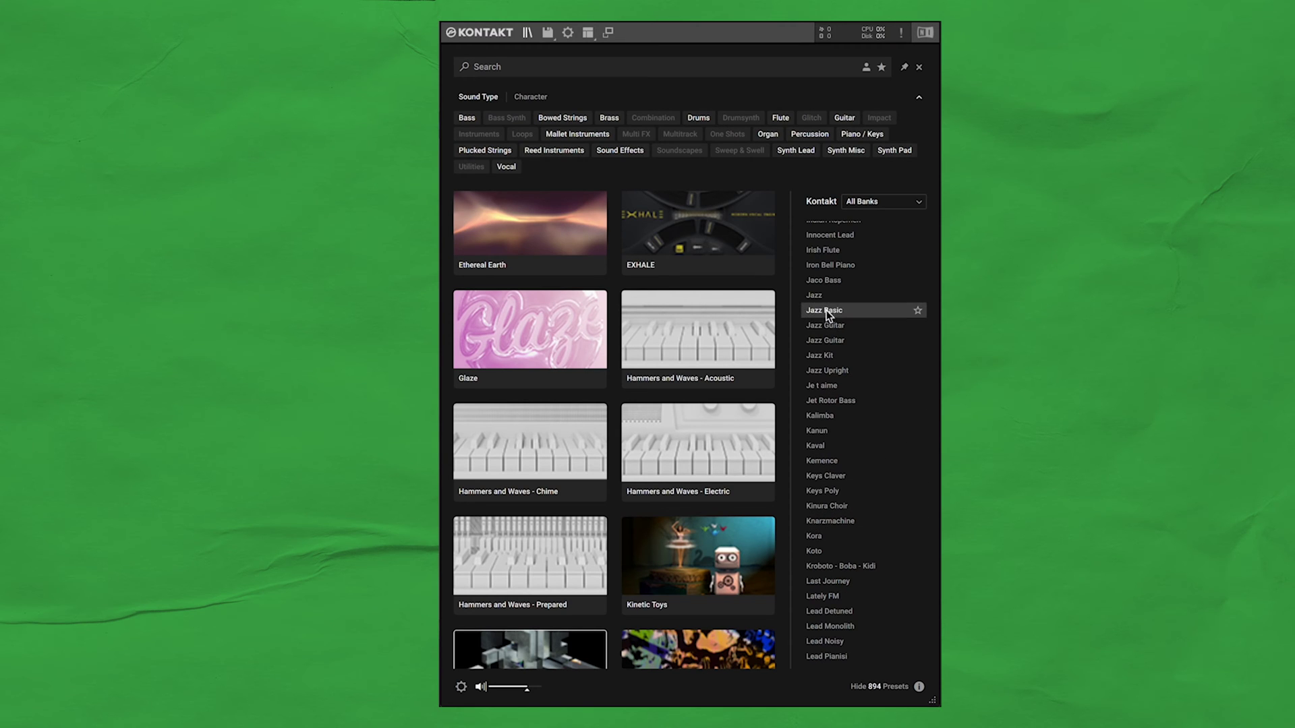
pyautogui.doubleClick(823, 326)
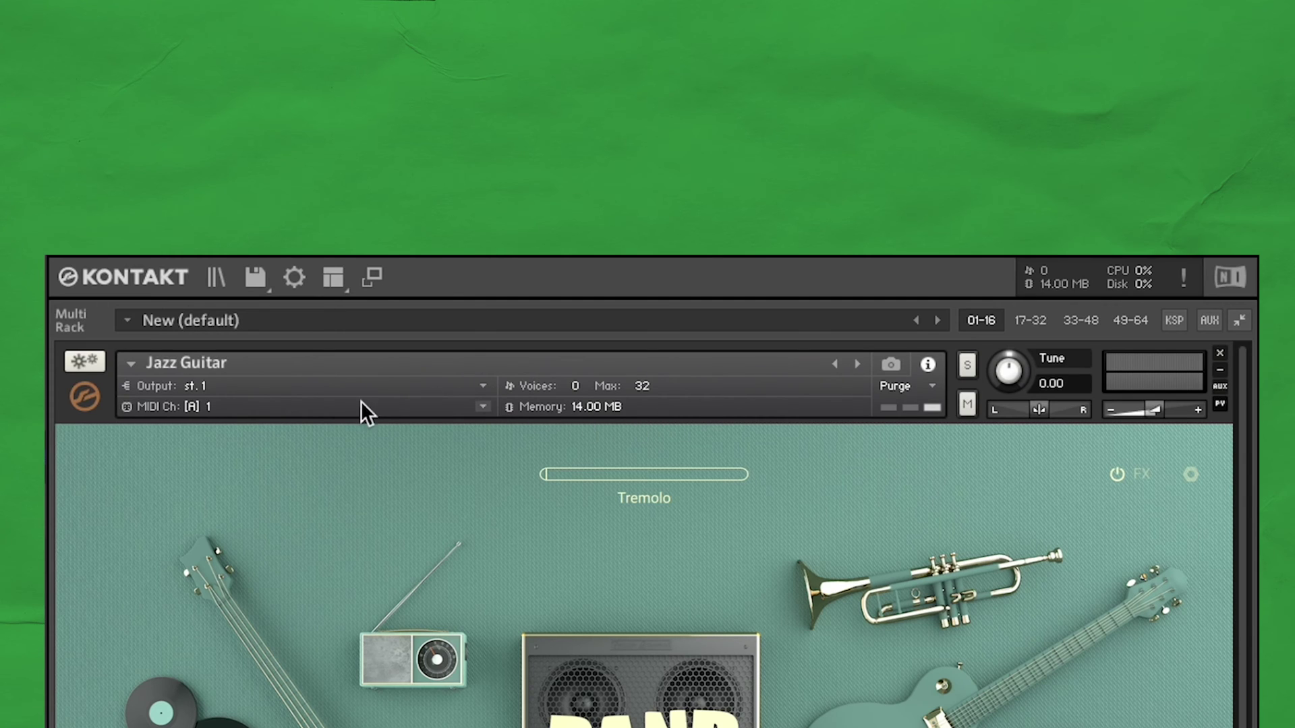
# Set Jazz Guitar's MIDI input to Port A [from host], channel 1
pyautogui.click(179, 405)
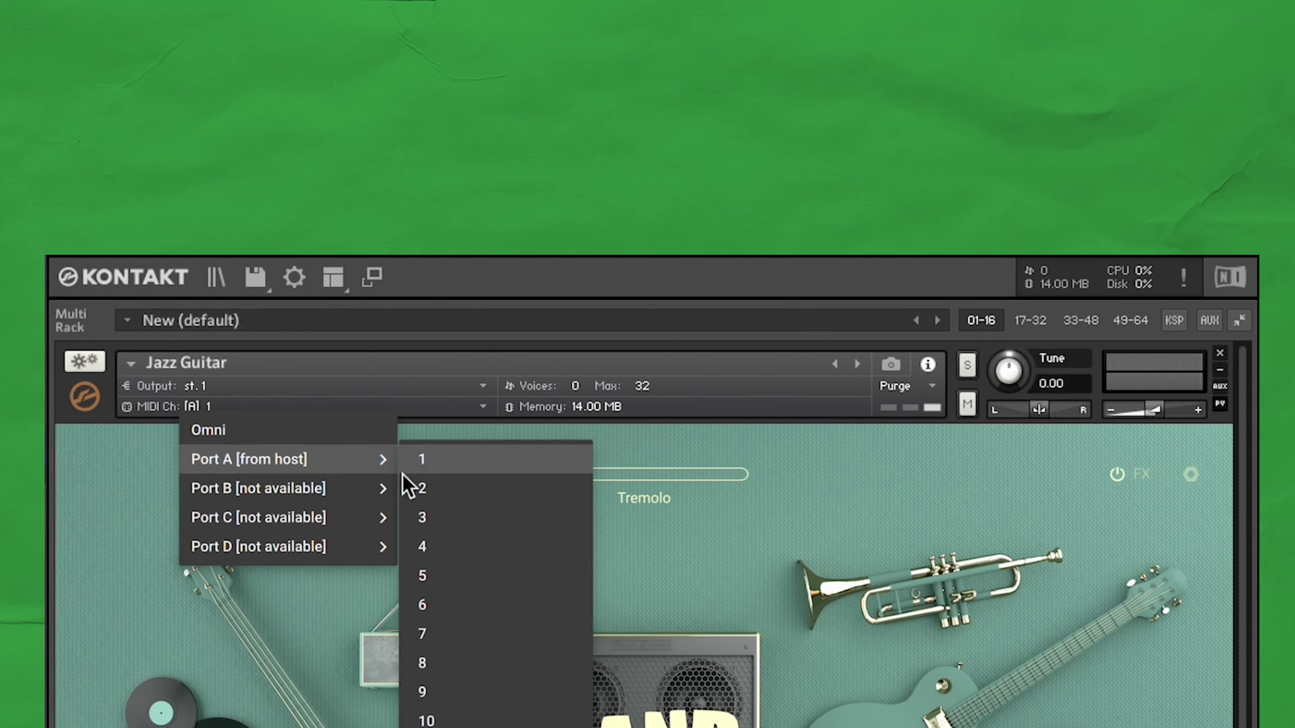
pyautogui.click(413, 459)
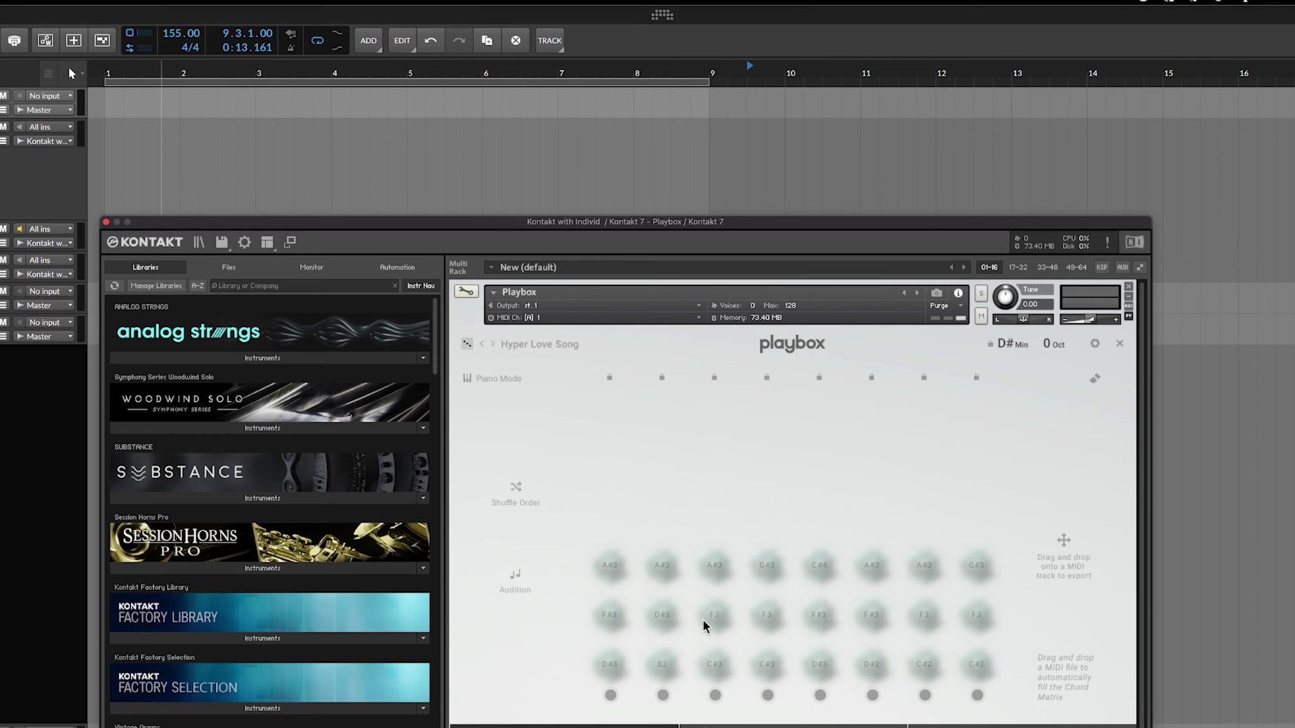
# Export the Playbox chord pattern as MIDI onto a DAW track
pyautogui.moveTo(1064, 542); pyautogui.dragTo(708, 128)
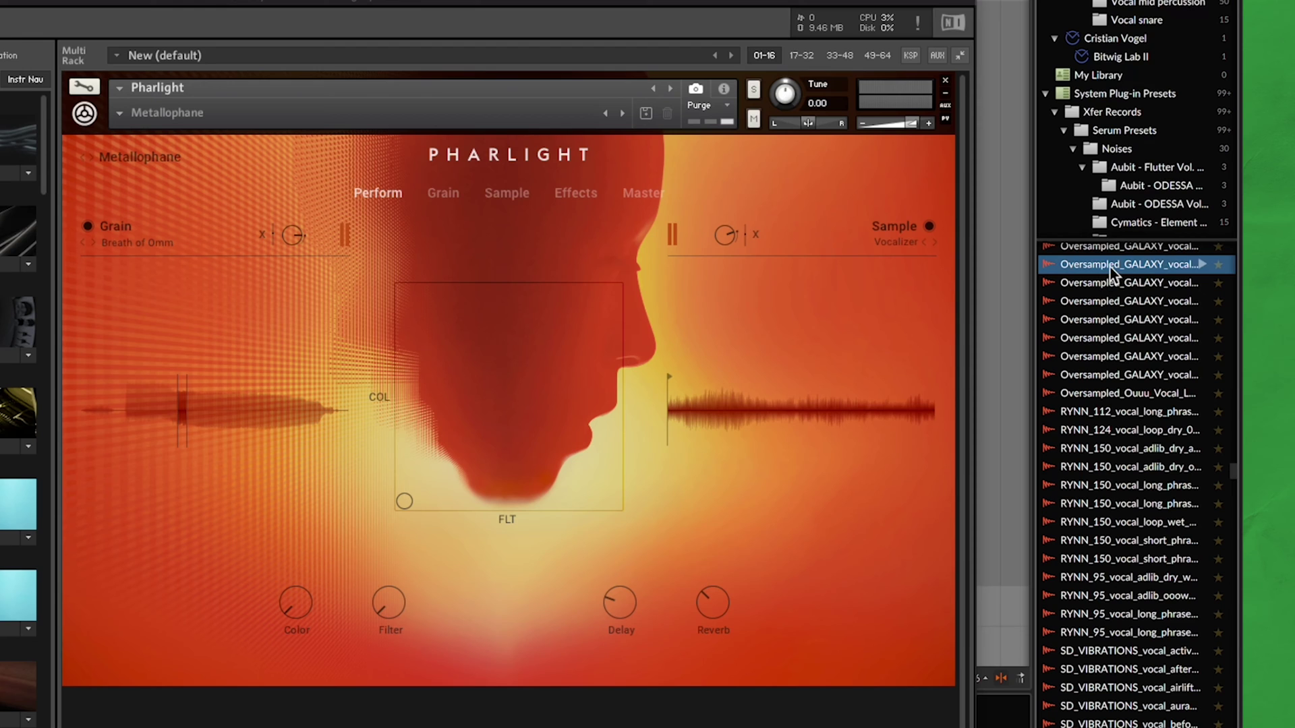
# Load a GALAXY vocal sample onto Pharlight's Grain layer waveform
pyautogui.moveTo(338, 399); pyautogui.dragTo(254, 407)
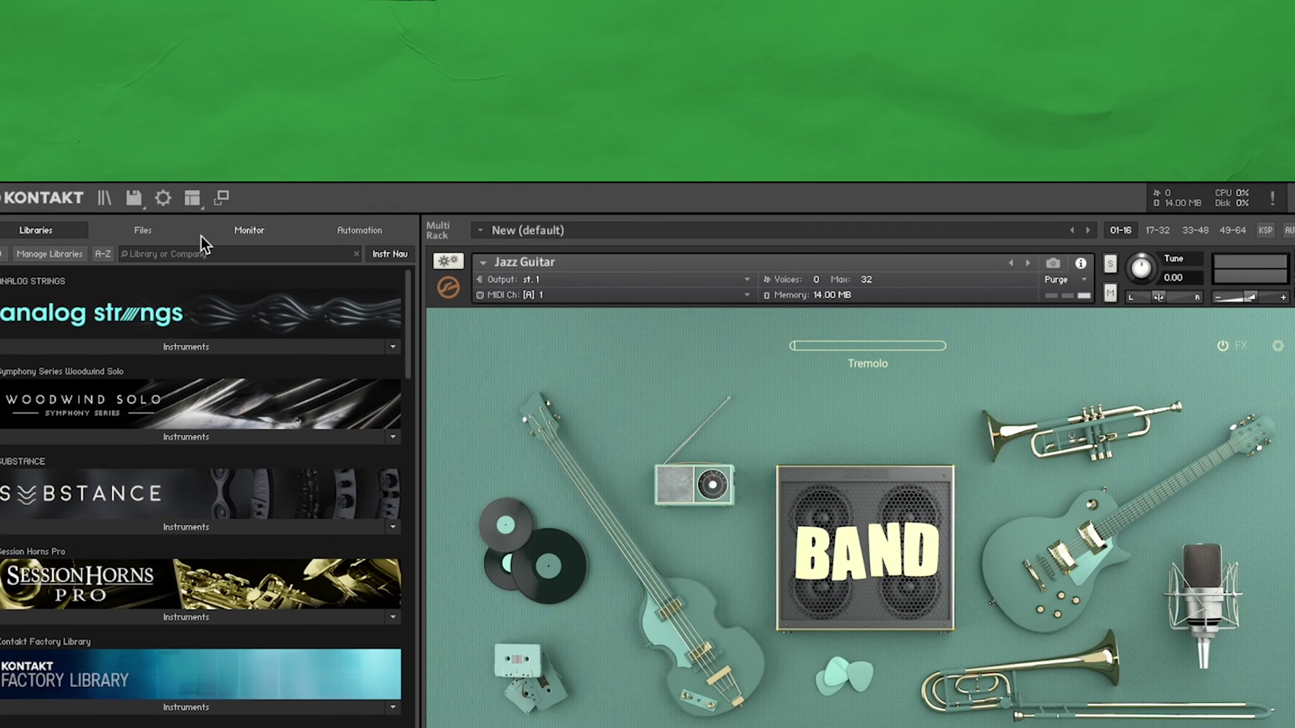
# Show the on-screen keyboard and the outputs mixer panel alongside Jazz Guitar
pyautogui.click(185, 194)
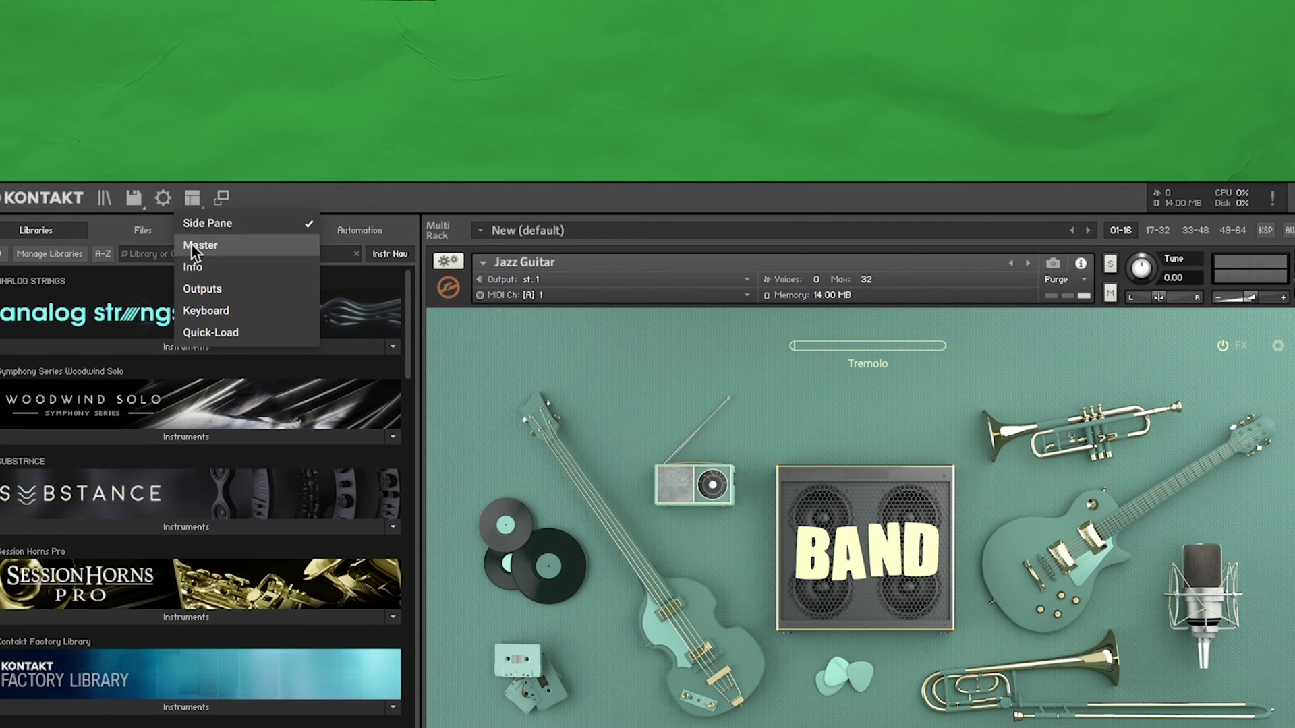
pyautogui.click(205, 310)
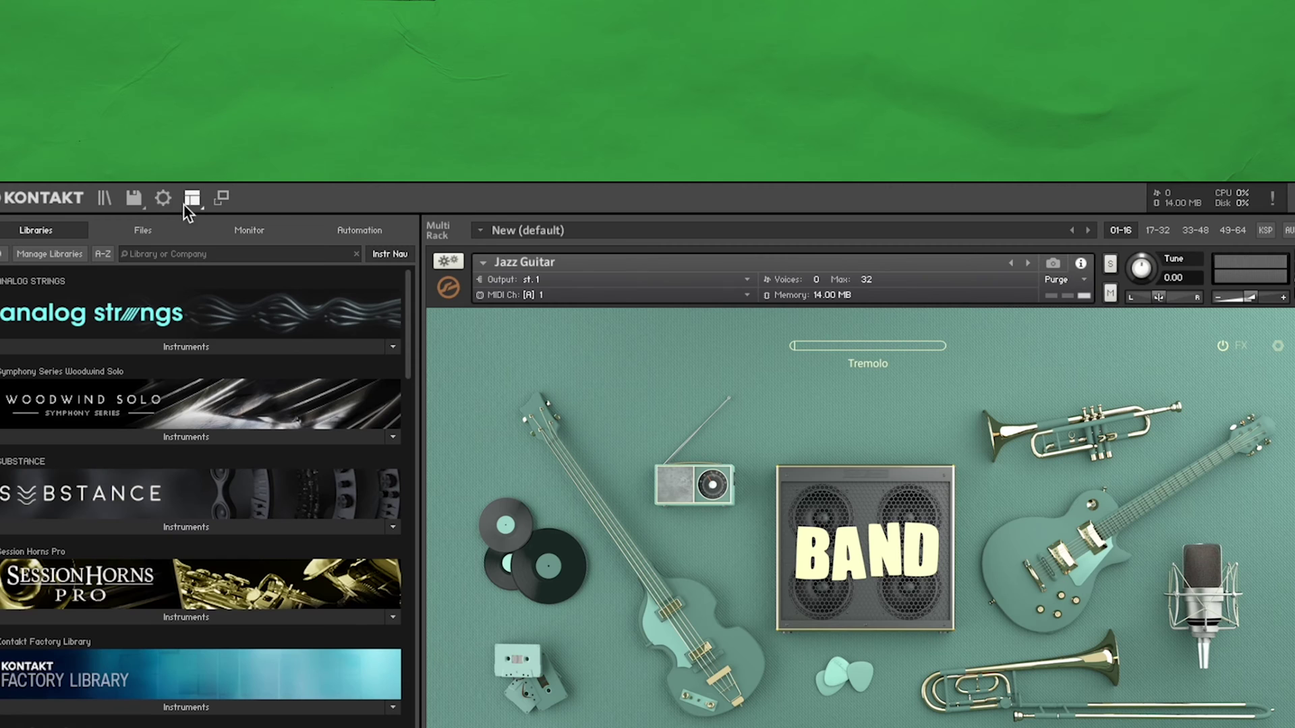
pyautogui.click(319, 27)
pyautogui.click(203, 289)
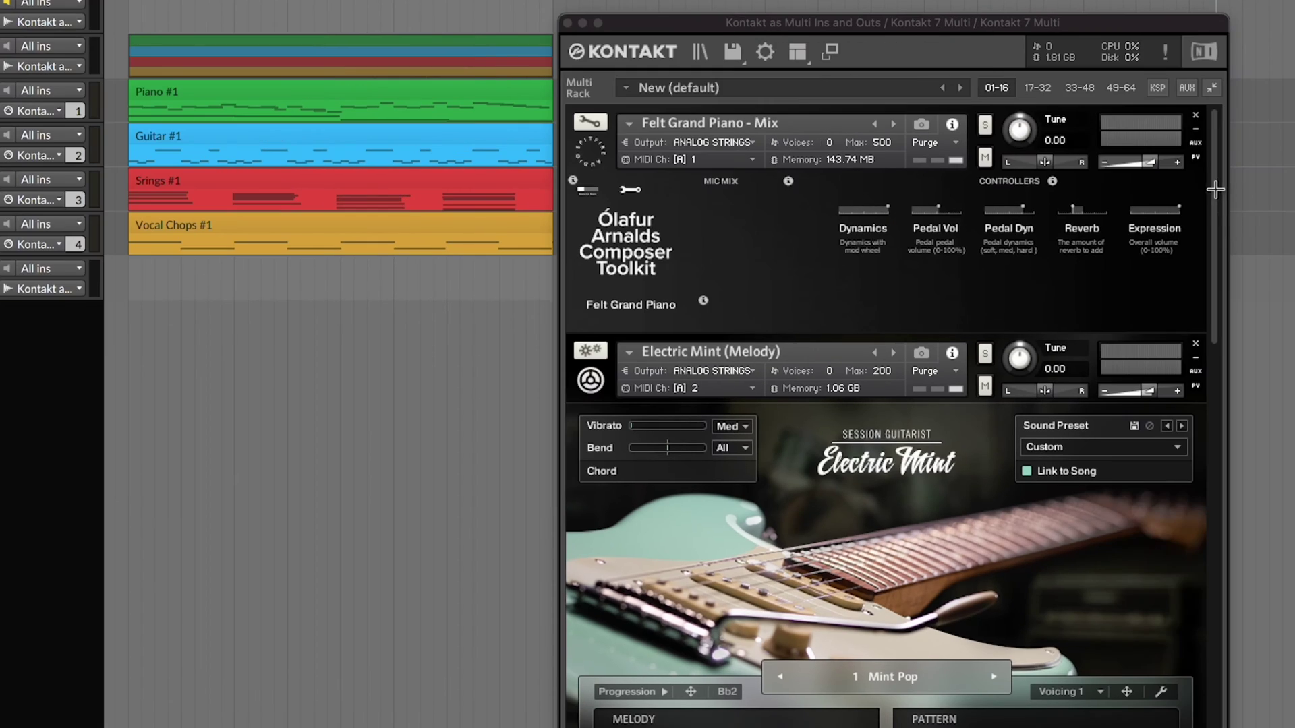
# Select the Piano #1, Guitar #1, strings and Vocal Chops #1 clips, scrolling the rack to each instrument
pyautogui.moveTo(1213, 188); pyautogui.dragTo(1229, 578)
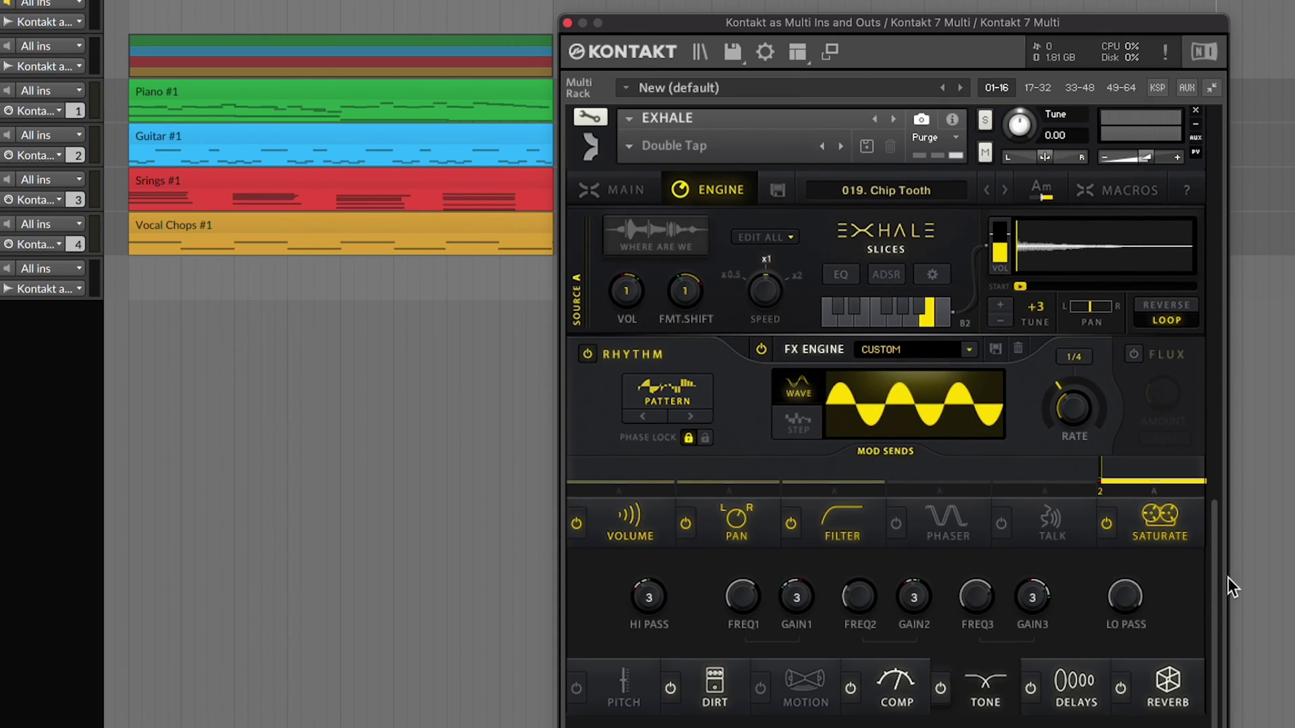
pyautogui.click(79, 162)
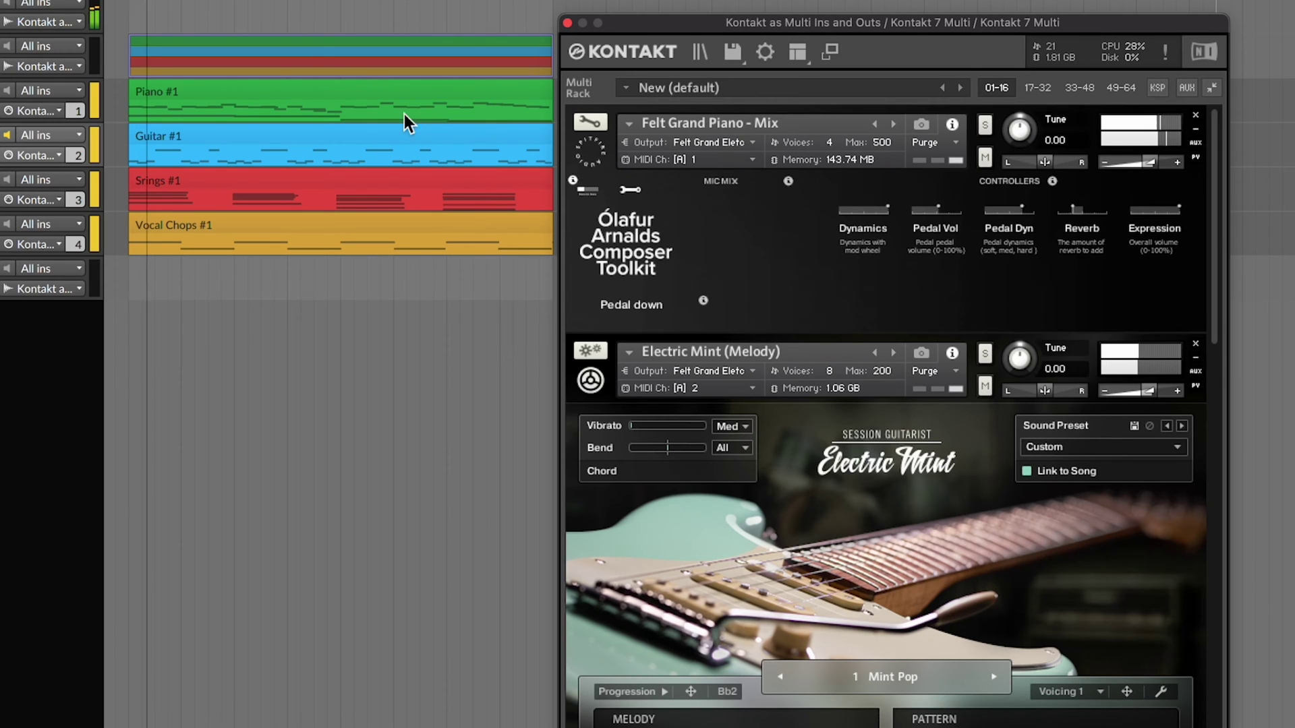
pyautogui.click(261, 102)
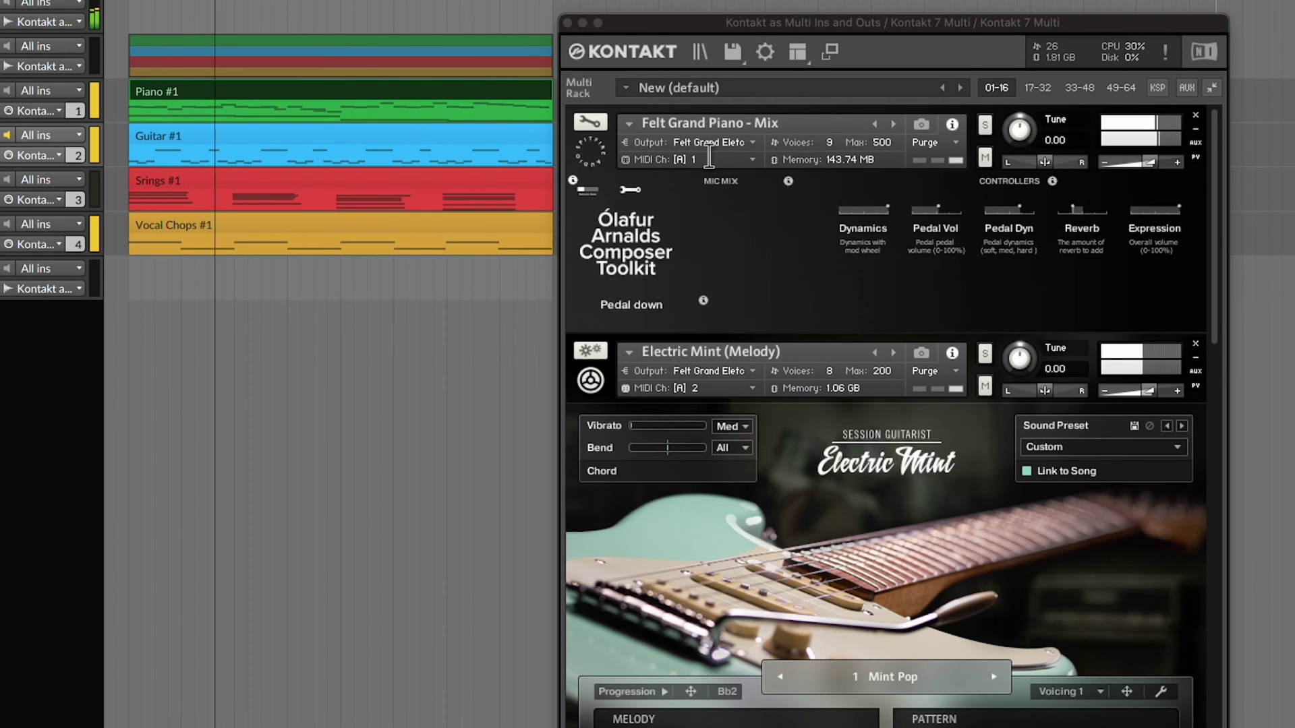
pyautogui.click(476, 139)
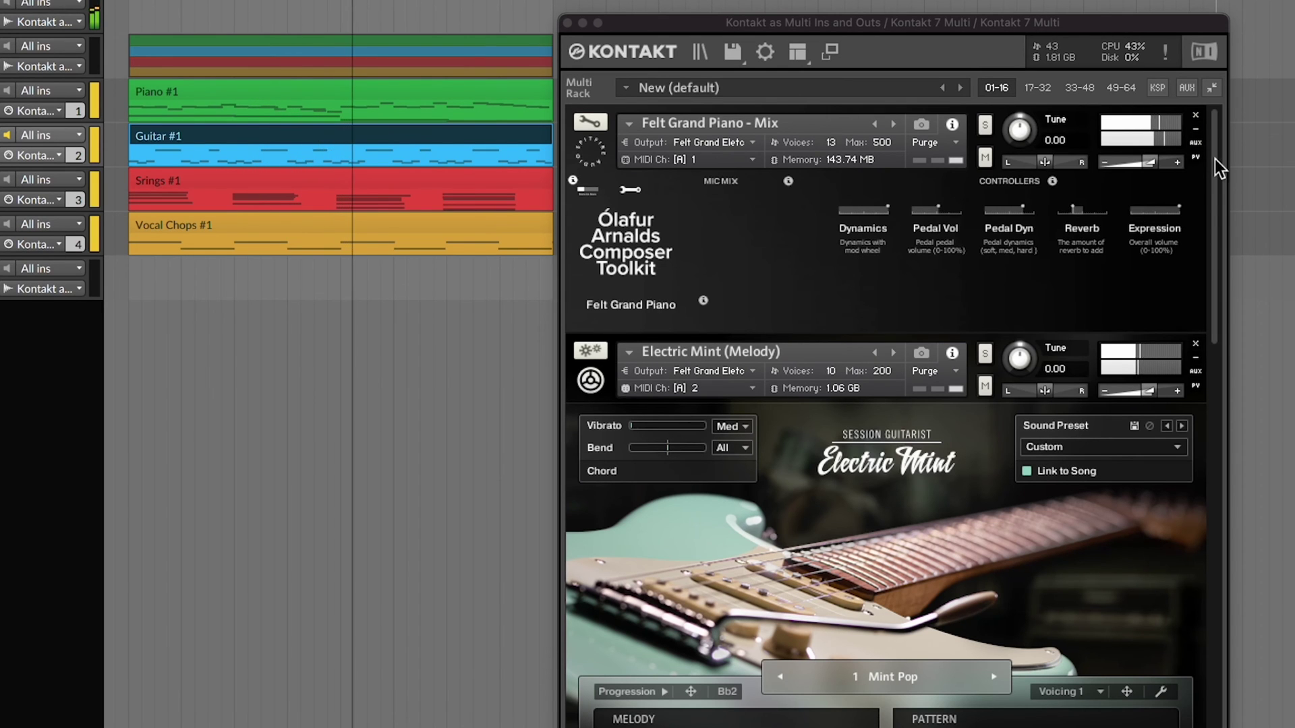
pyautogui.moveTo(1214, 203); pyautogui.dragTo(1220, 455)
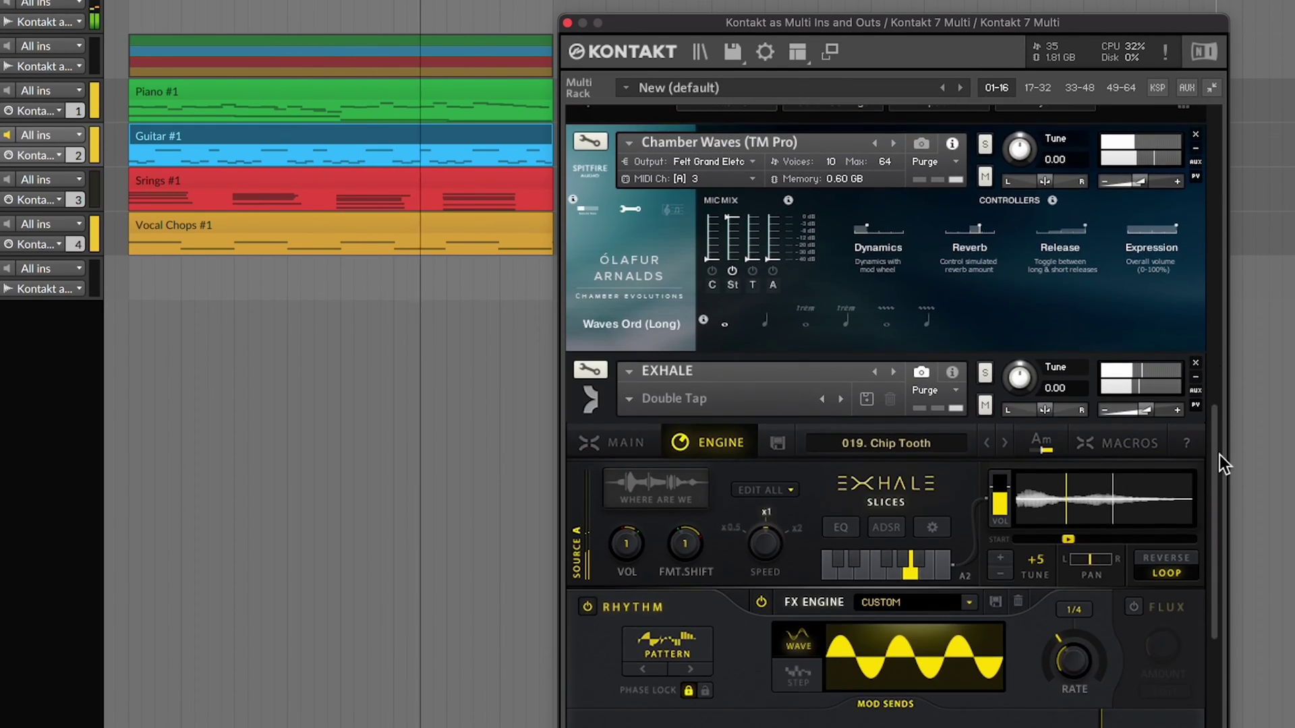
pyautogui.click(519, 184)
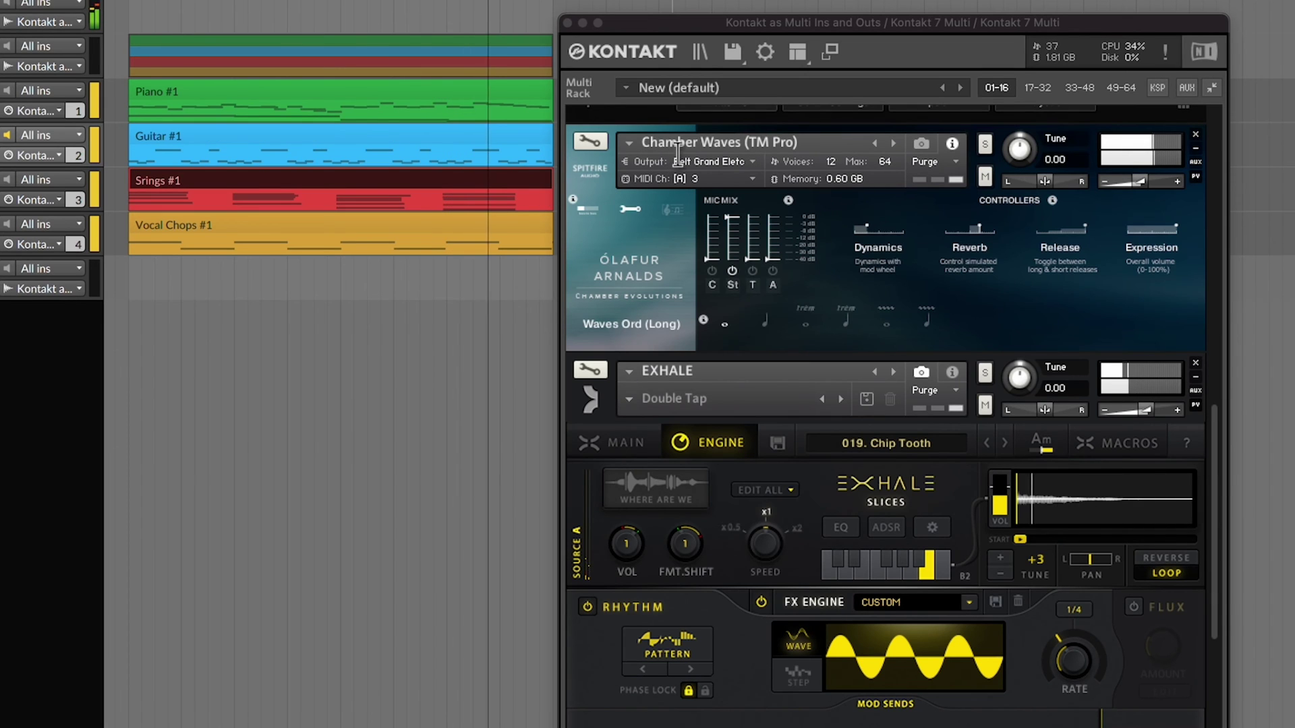
pyautogui.click(480, 221)
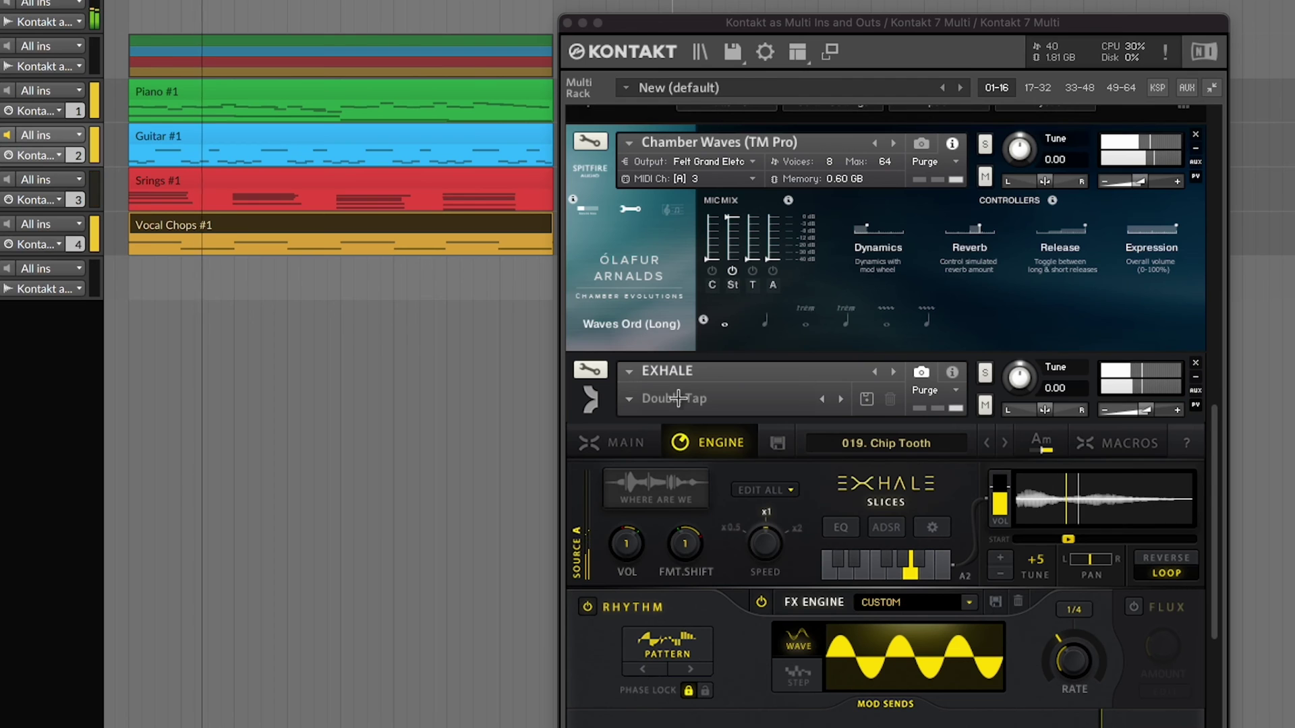
pyautogui.moveTo(1212, 437); pyautogui.dragTo(1211, 521)
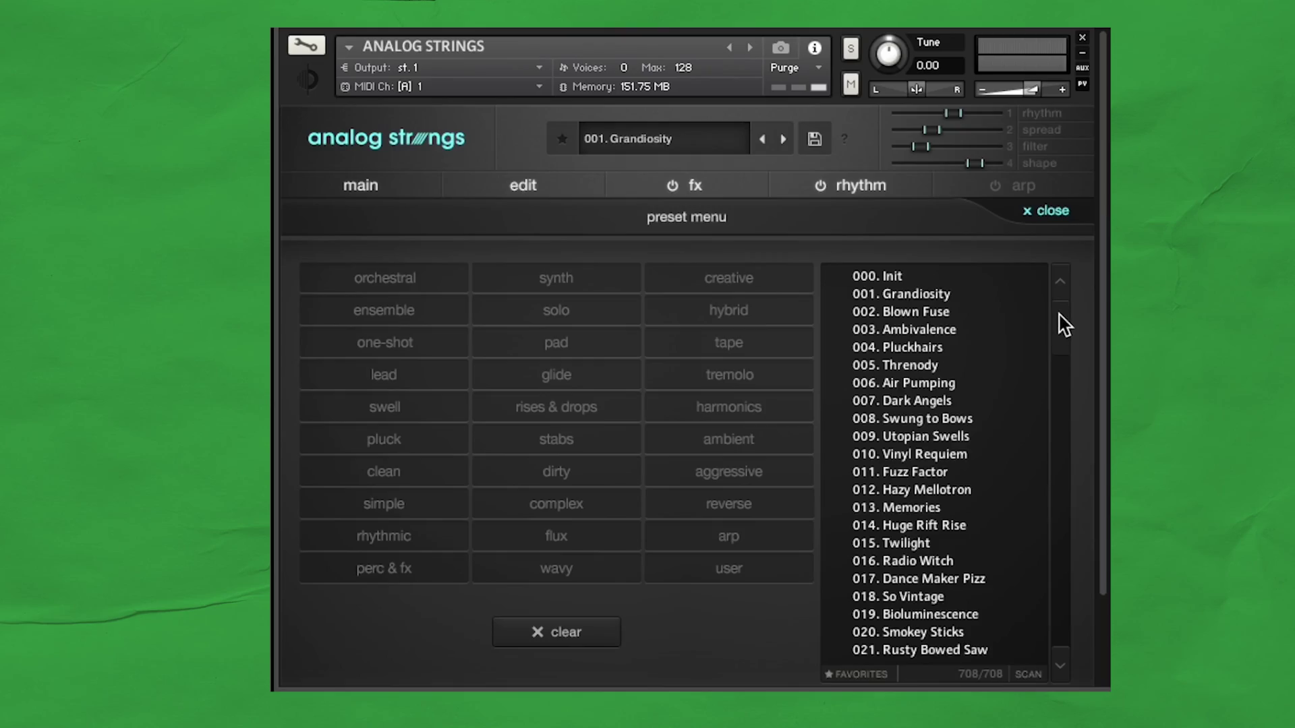
# Scroll Analog Strings' preset list and load 184. Icicles
pyautogui.moveTo(1061, 324); pyautogui.dragTo(1064, 396)
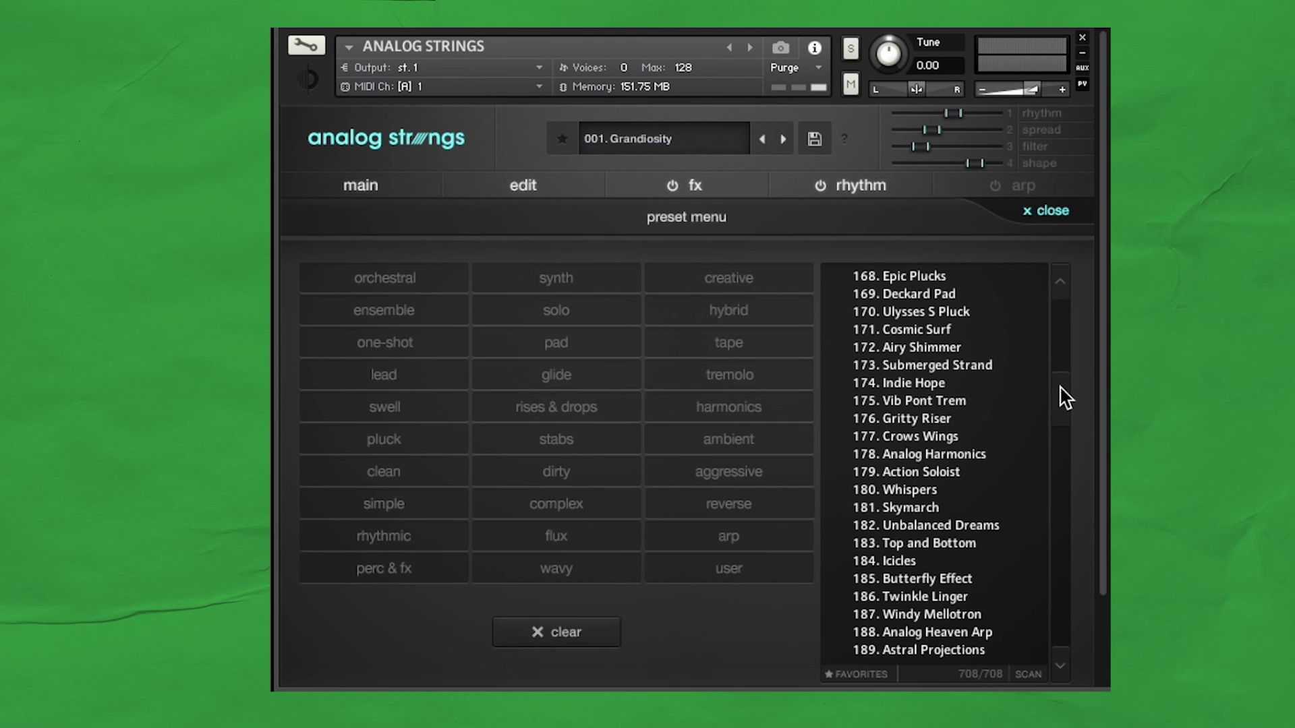
pyautogui.click(900, 561)
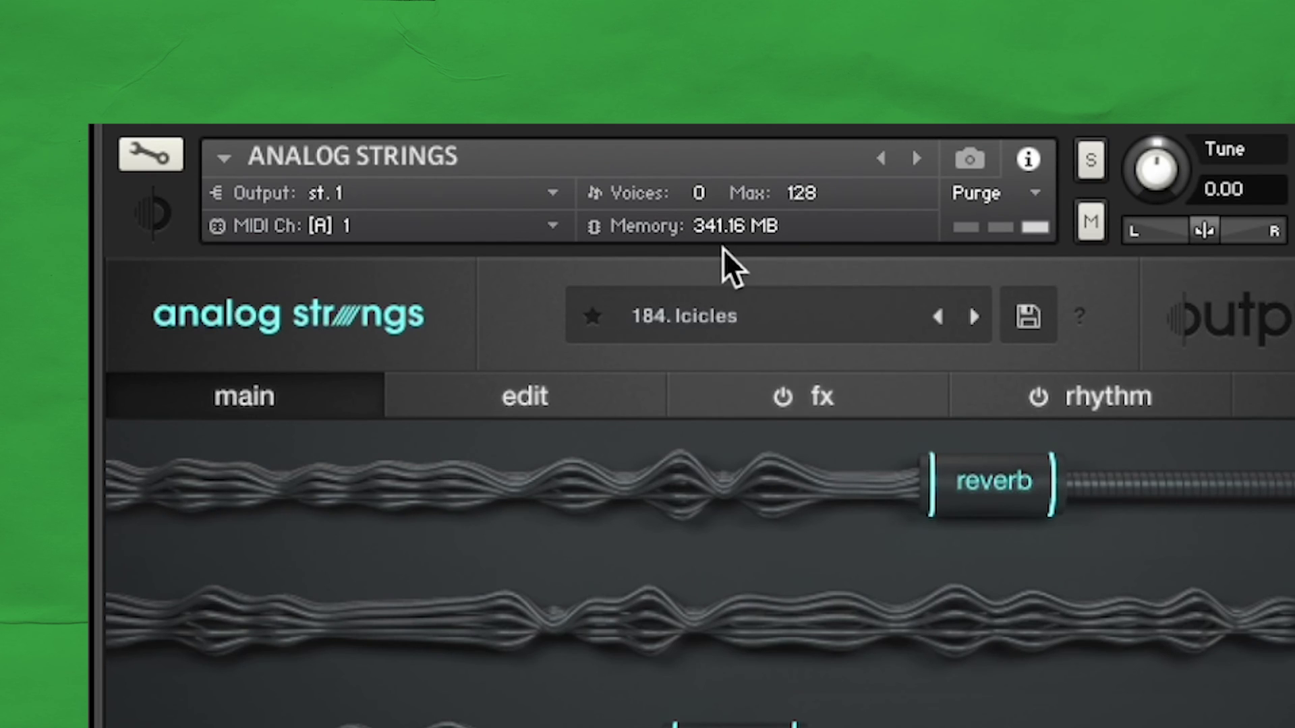
# Purge all samples from Analog Strings (341.16 MB) and then from String Ensemble
pyautogui.click(1043, 199)
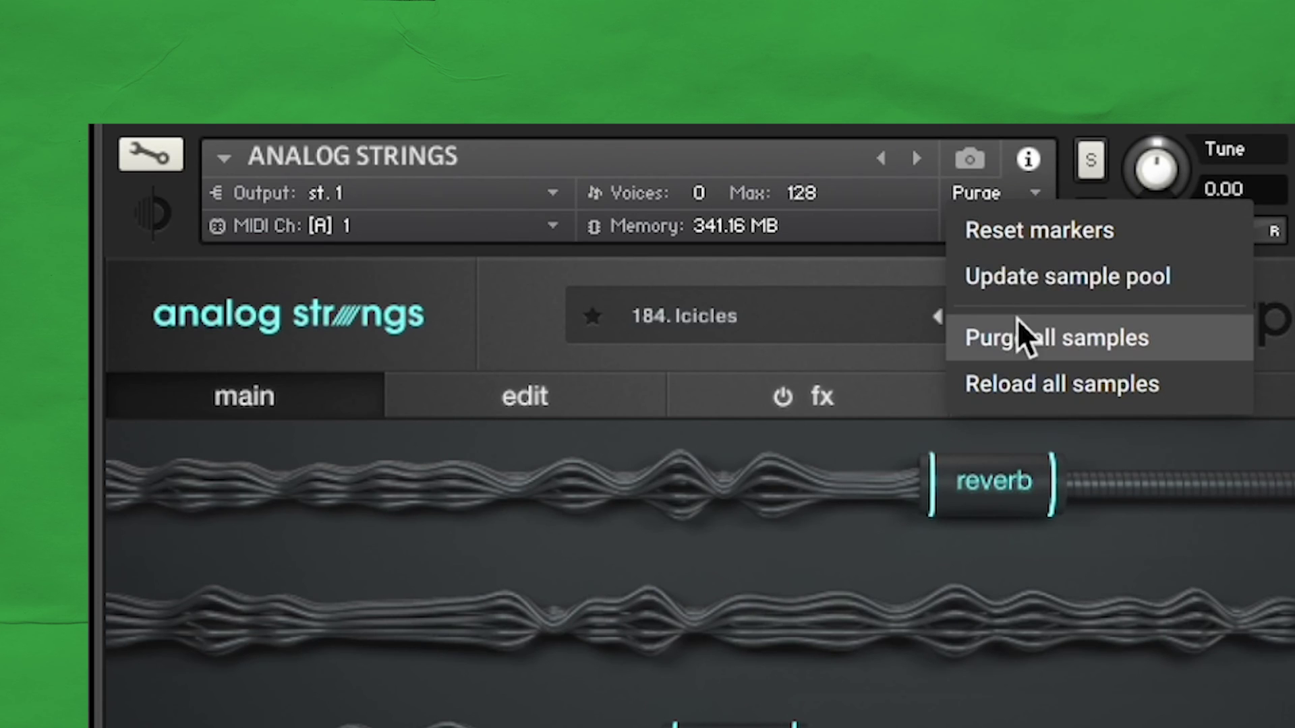
pyautogui.click(1002, 346)
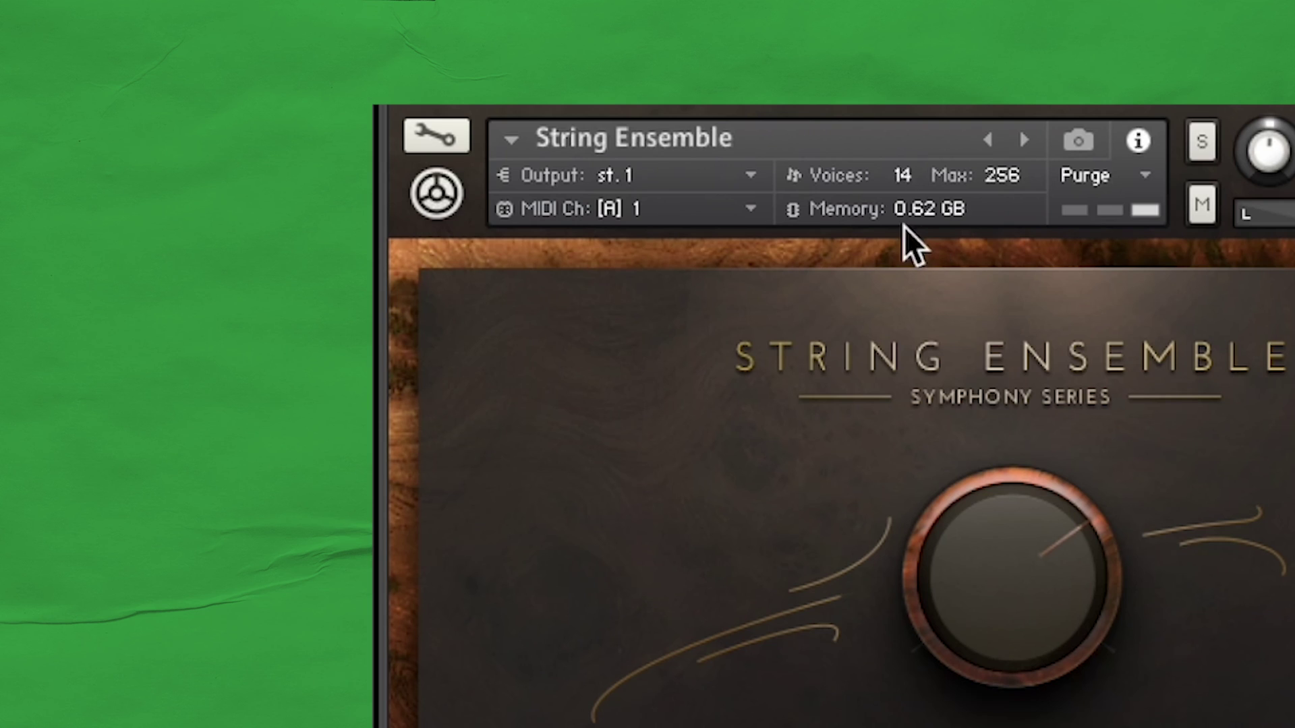
pyautogui.click(1145, 176)
pyautogui.click(1086, 317)
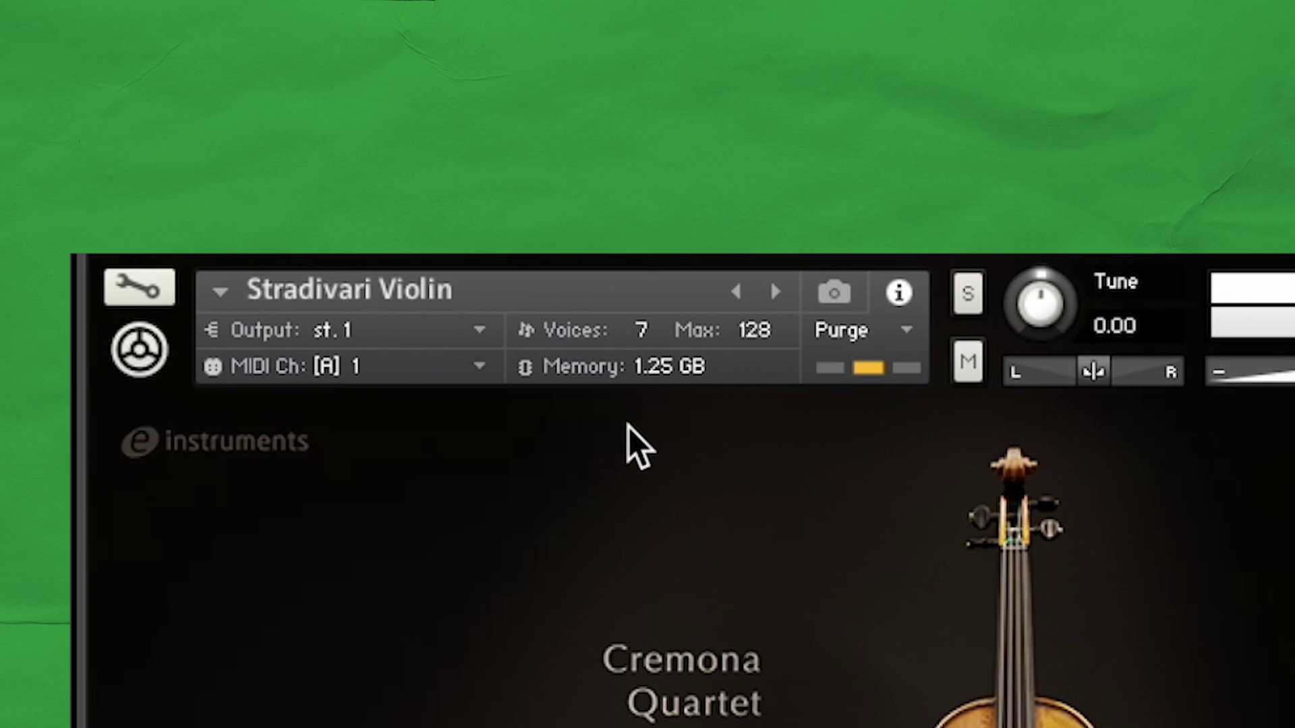
# Purge all the Stradivari Violin's samples, dropping its memory from 1.25 GB to 3.40 MB
pyautogui.click(903, 332)
pyautogui.click(915, 483)
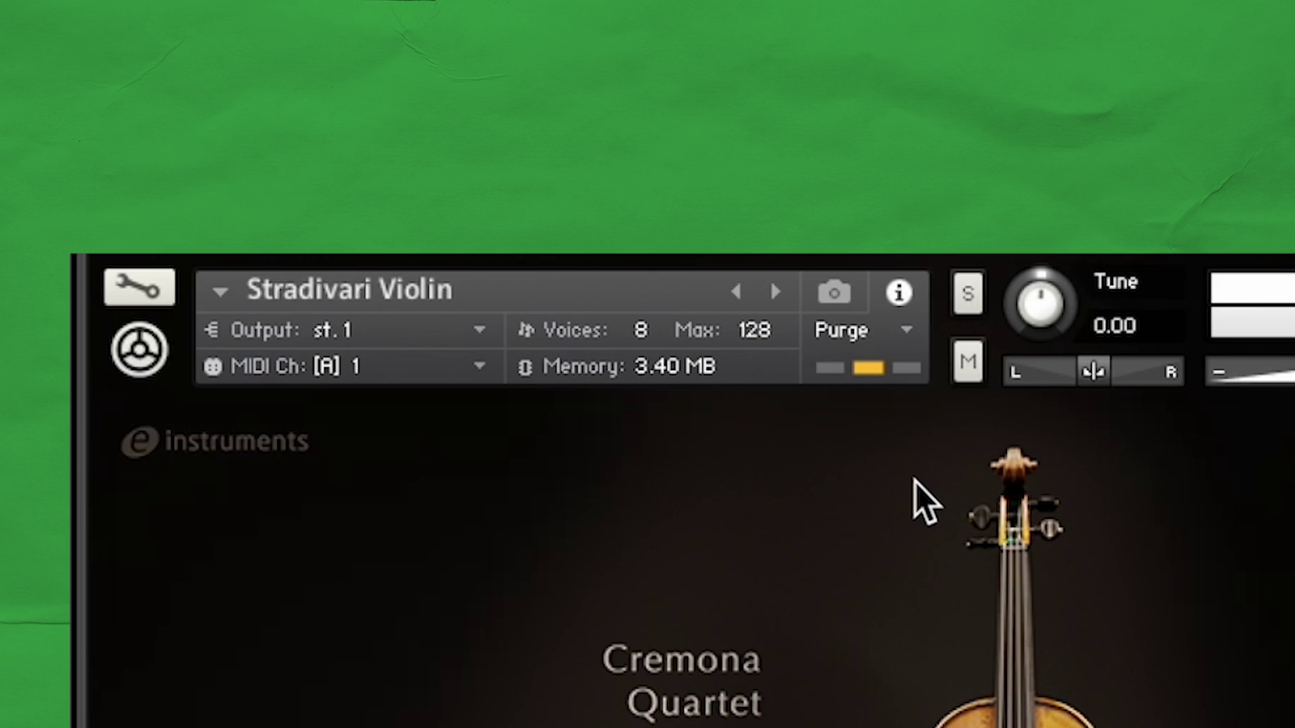